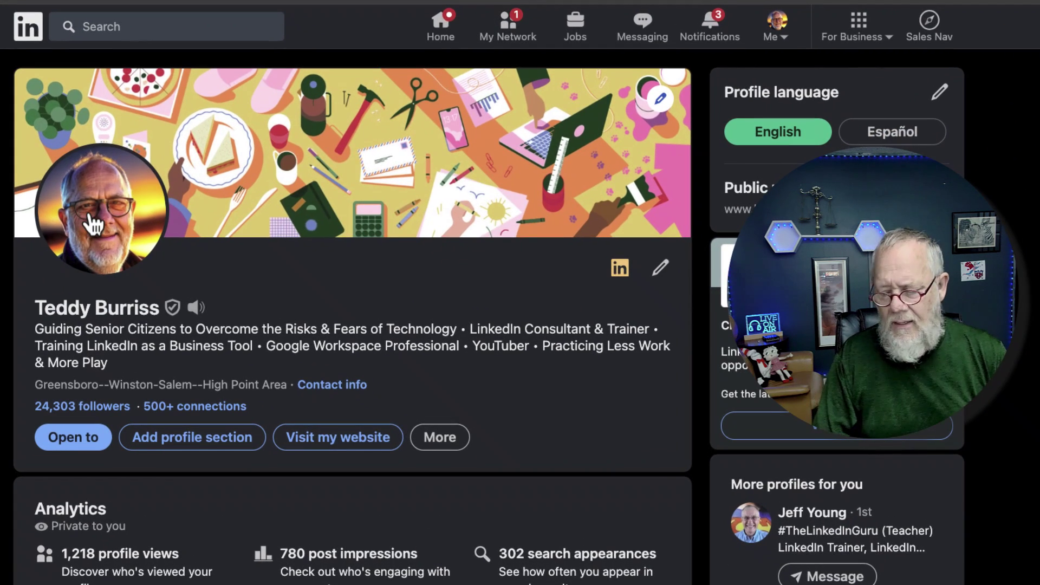
Save the profile picture to the Desktop, prefixing its file name with 'Tlb-Thumbnail - '.
{"action": "right_click", "coordinate": [90, 216]}
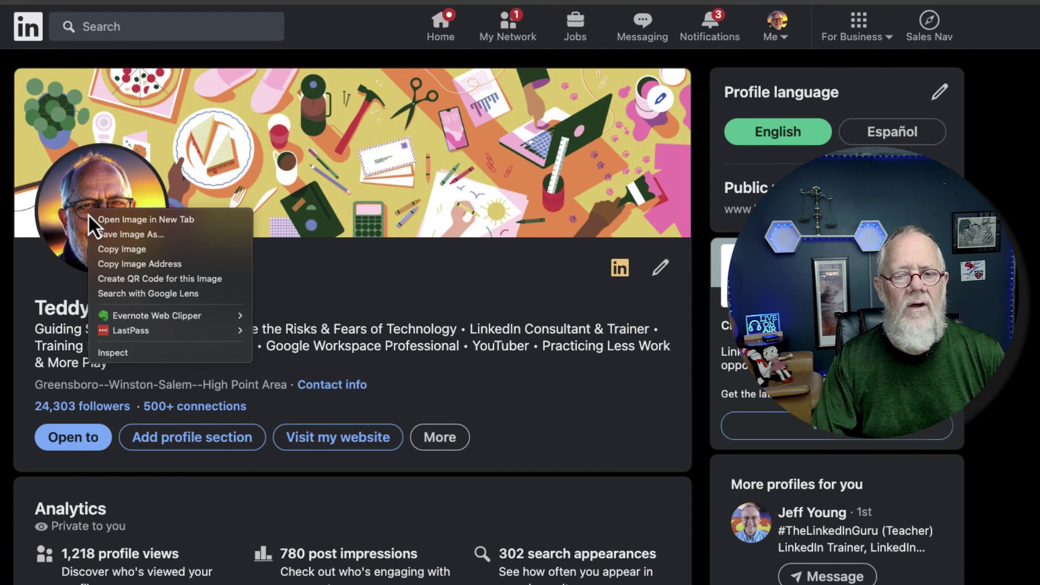
{"action": "left_click", "coordinate": [128, 241]}
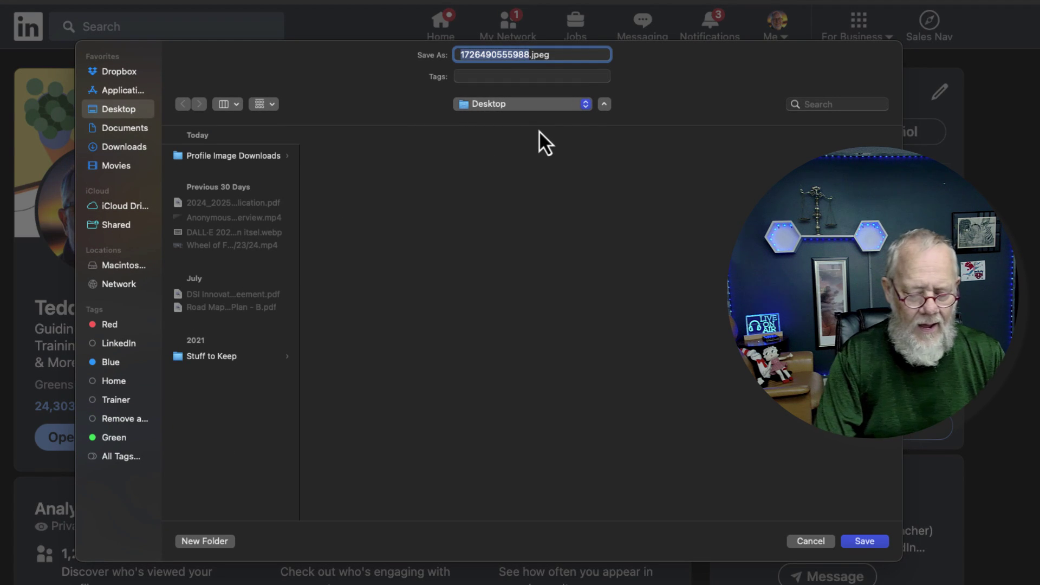
{"action": "key", "text": "Left"}
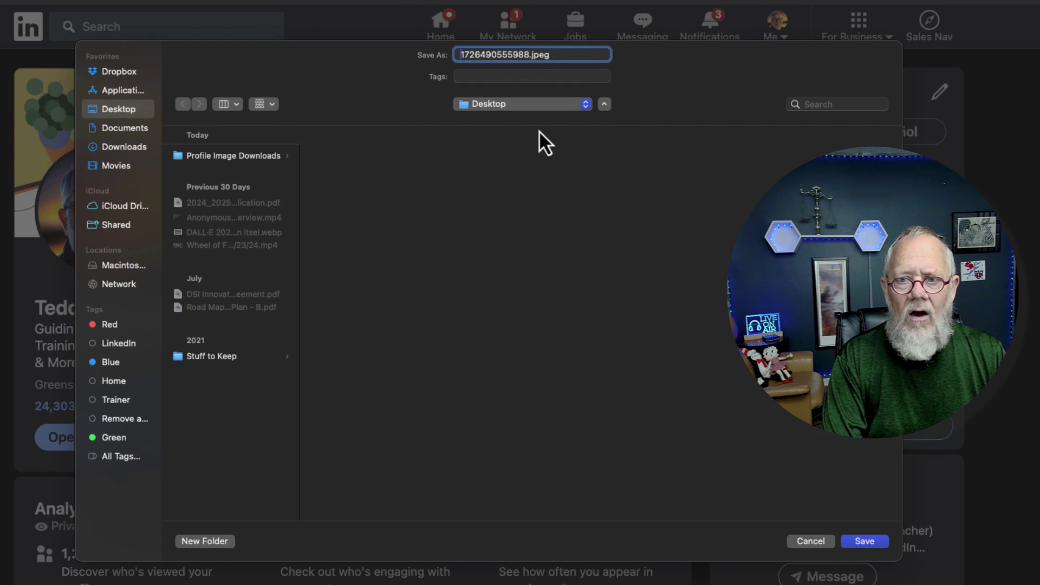
{"action": "type", "text": "Tlb-Thumbnail"}
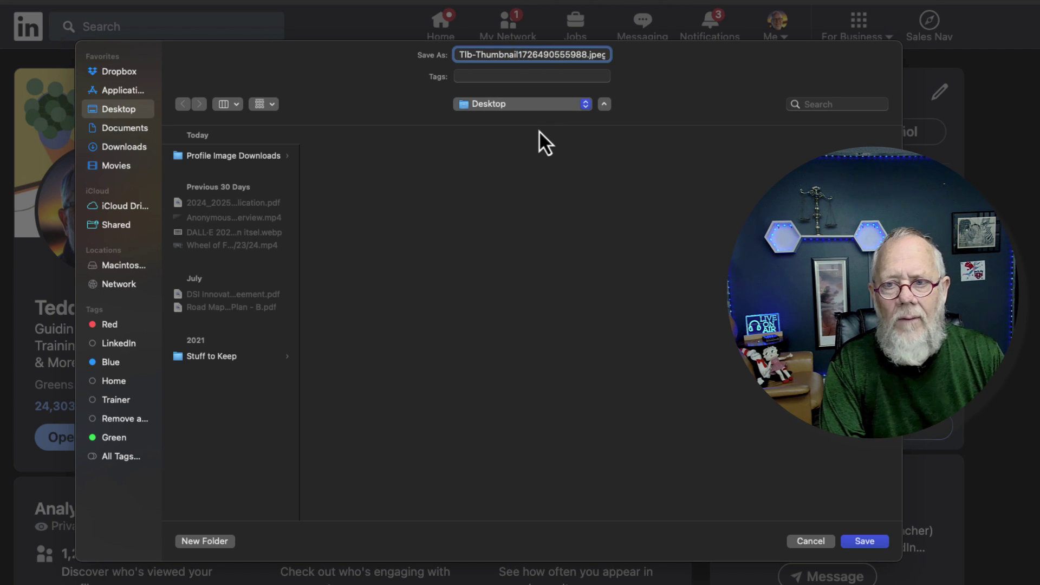
{"action": "type", "text": " -"}
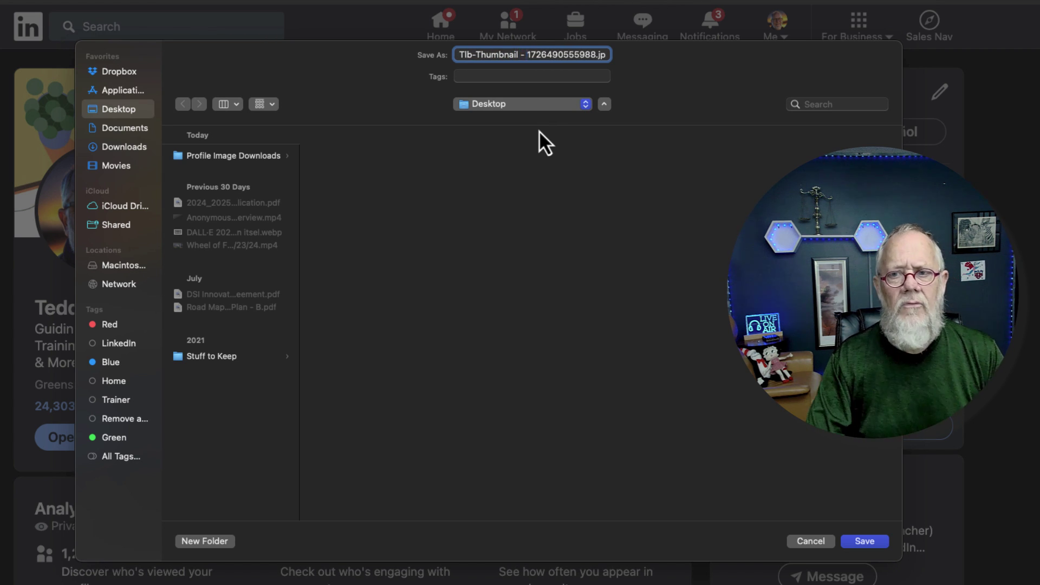
{"action": "left_click", "coordinate": [869, 542]}
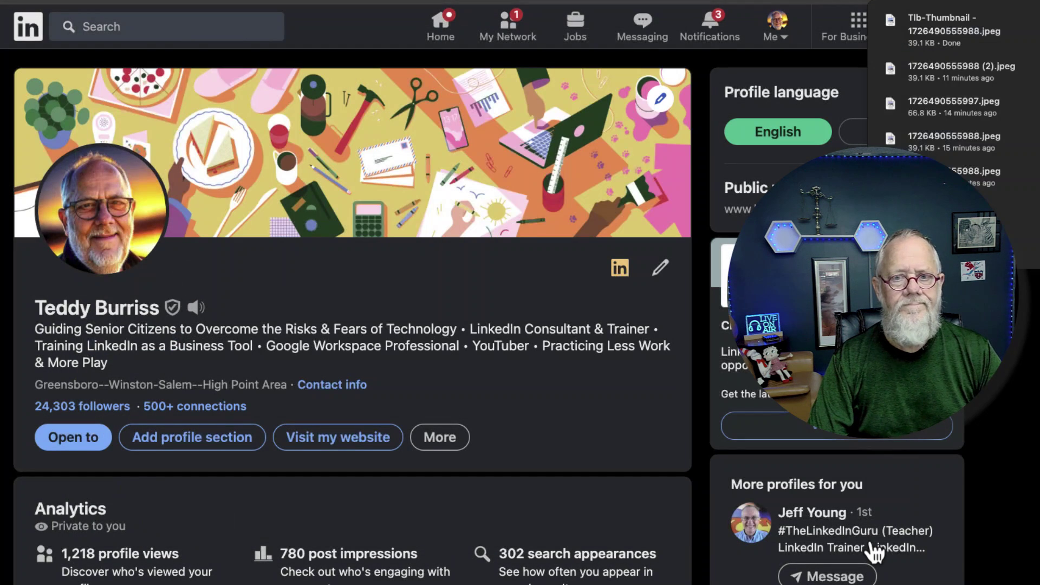
Open the full-size profile photo and save it to the Desktop with a 'TLB - Preview - ' name prefix.
{"action": "left_click", "coordinate": [162, 383]}
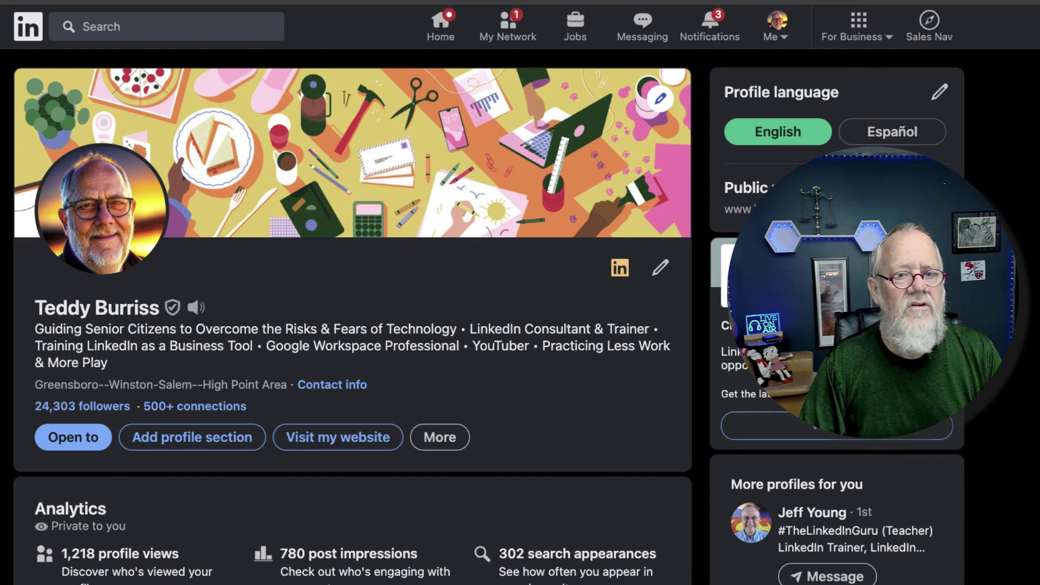
{"action": "left_click", "coordinate": [114, 212]}
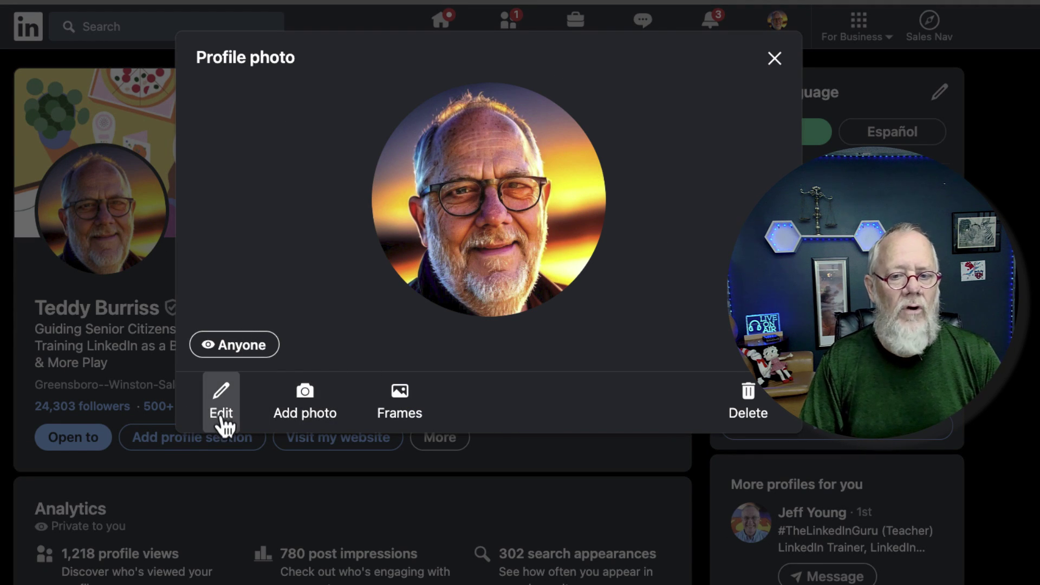
{"action": "right_click", "coordinate": [483, 200]}
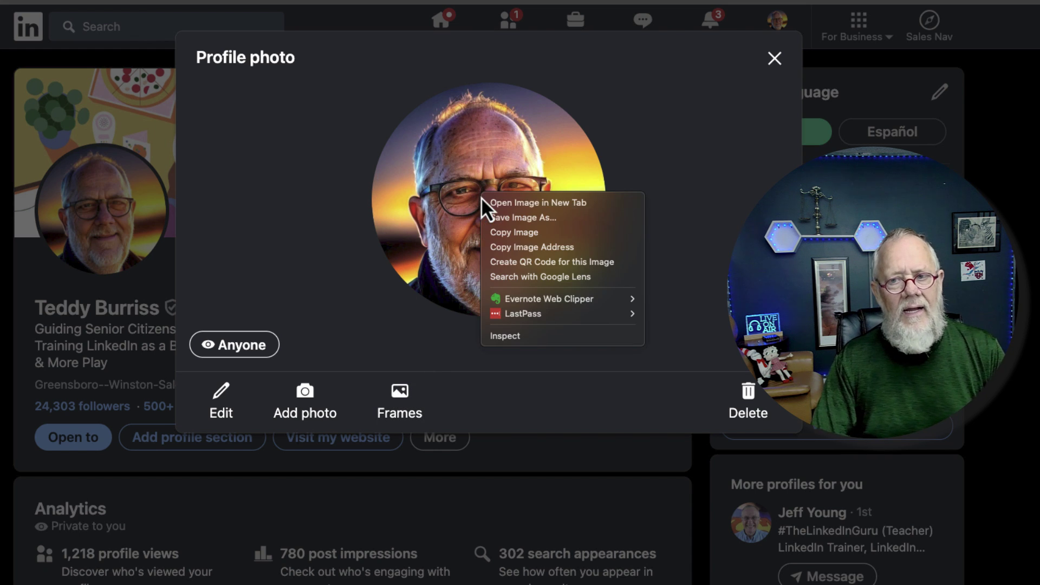
{"action": "left_click", "coordinate": [508, 218]}
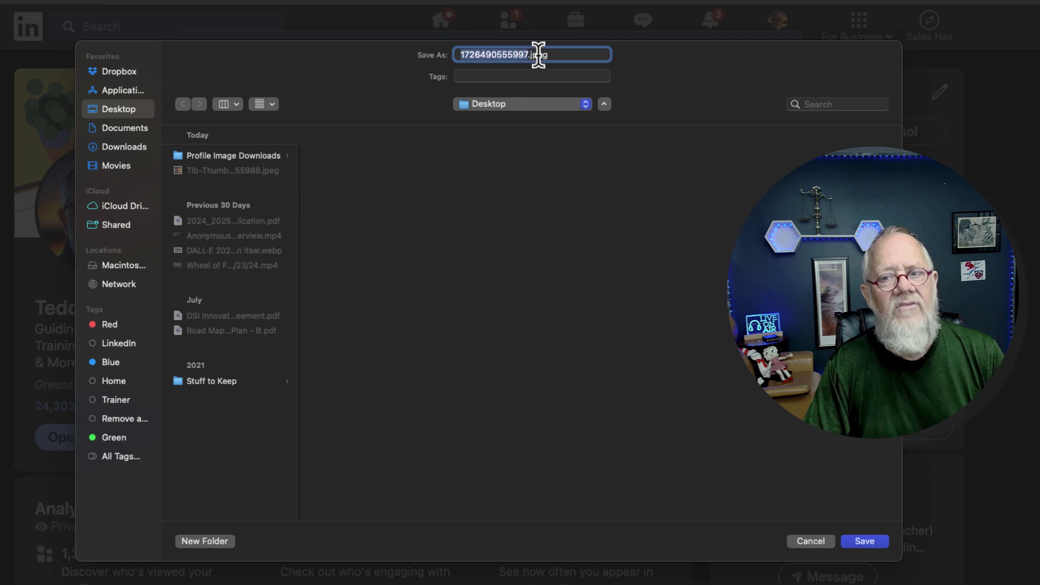
{"action": "left_click", "coordinate": [494, 55]}
{"action": "key", "text": "Up"}
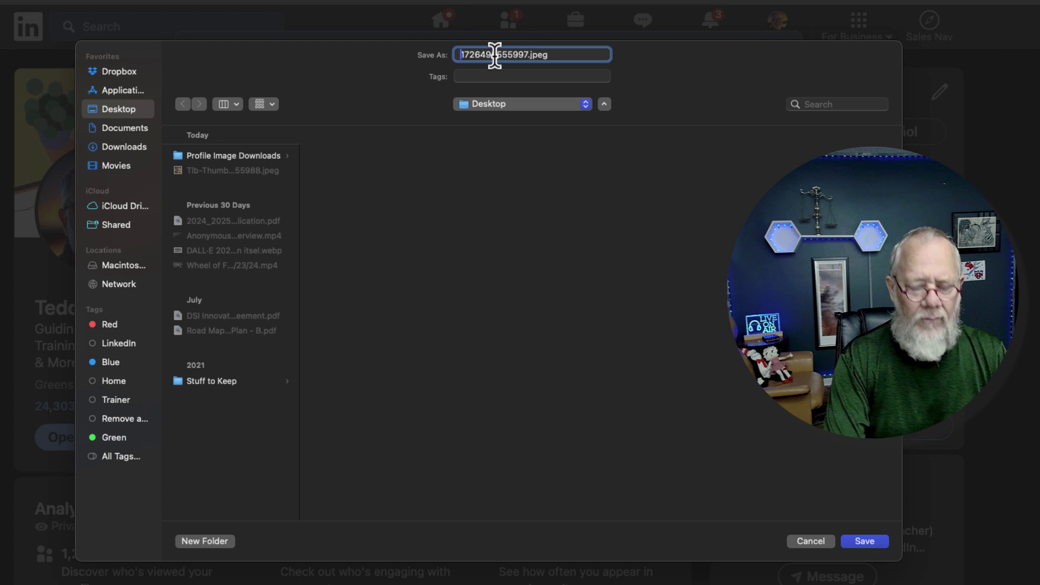
{"action": "type", "text": "TLB - Preview -"}
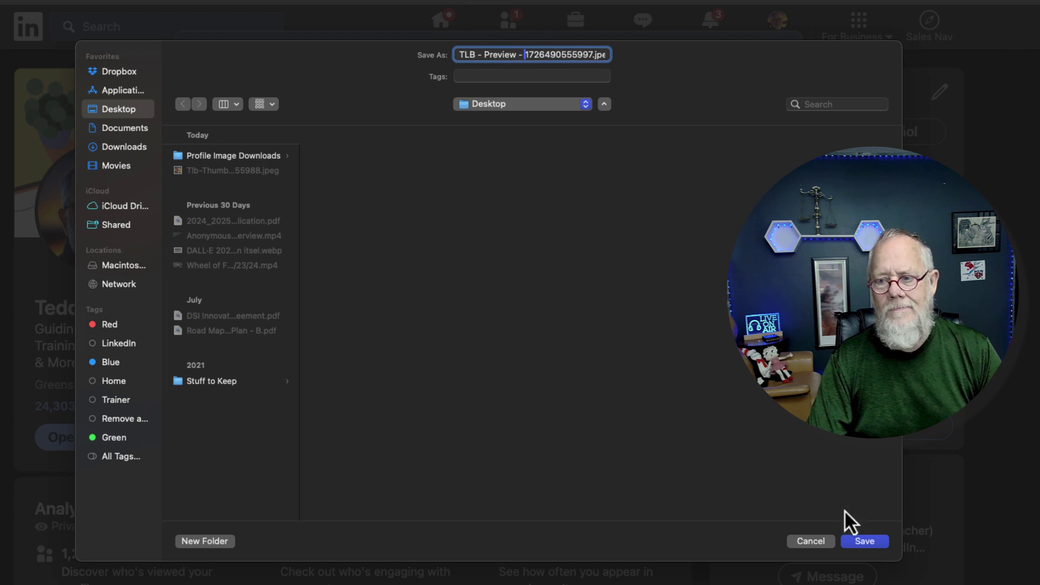
{"action": "left_click", "coordinate": [863, 541]}
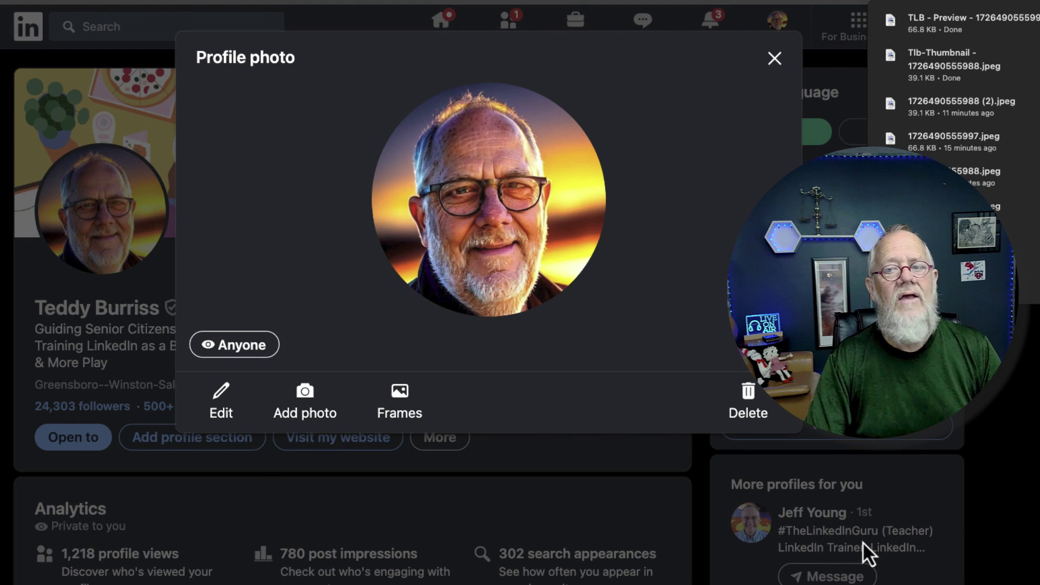
Close the downloads list and the profile photo viewer.
{"action": "left_click", "coordinate": [64, 448]}
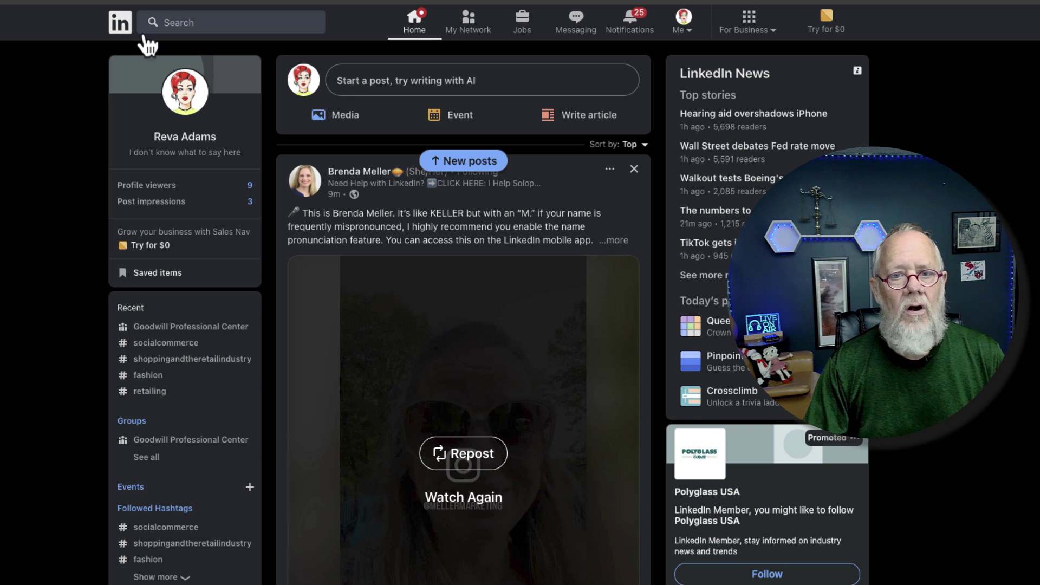
Open the trainer's full profile from the recent searches list.
{"action": "left_click", "coordinate": [177, 23]}
{"action": "left_click", "coordinate": [181, 106]}
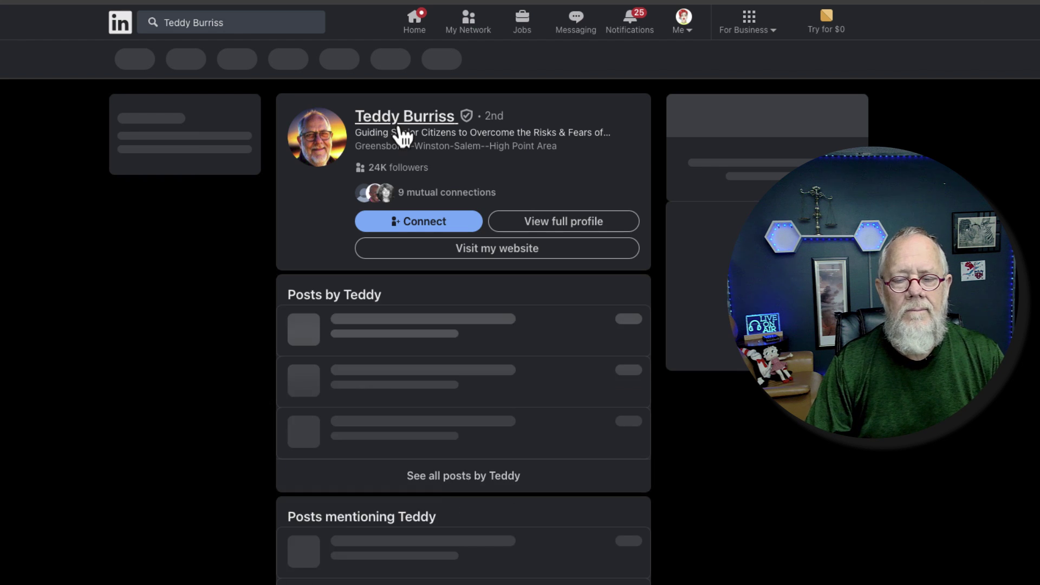
{"action": "left_click", "coordinate": [404, 116]}
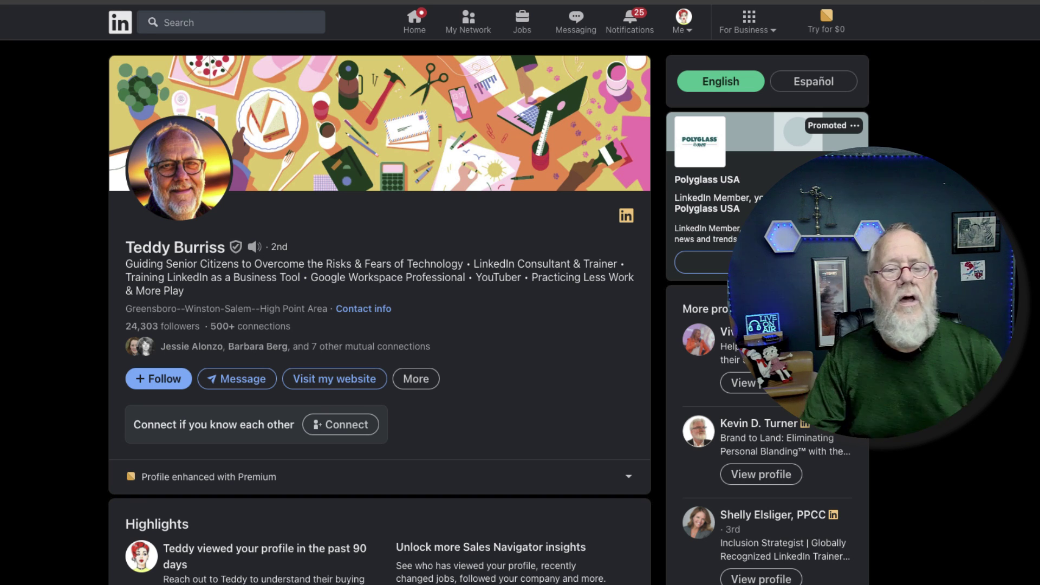
Save their profile picture to the Desktop under the Tlb-Thumbnail name, prefixed with the viewers' names.
{"action": "right_click", "coordinate": [181, 158]}
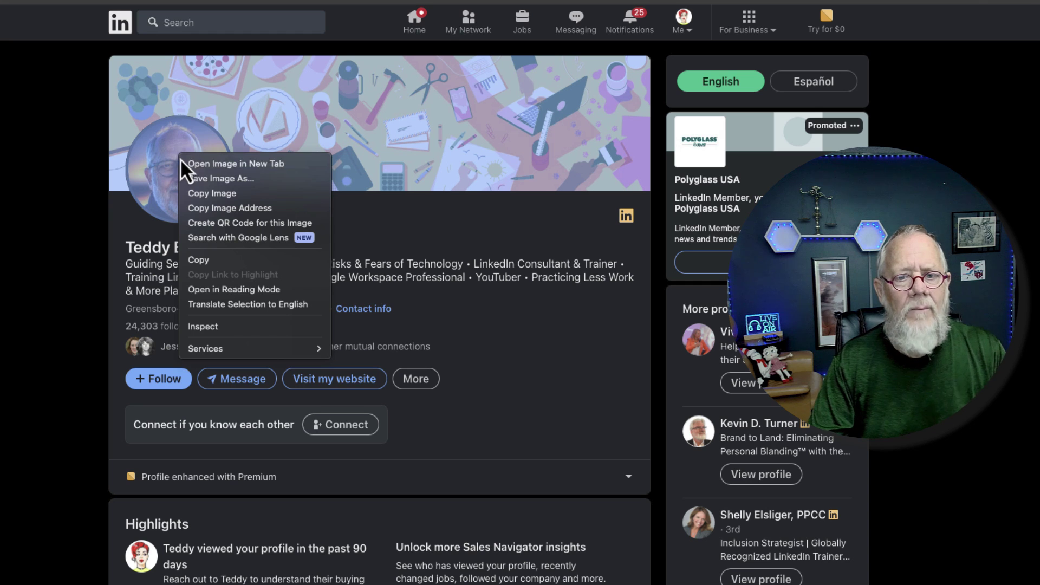
{"action": "left_click", "coordinate": [210, 177]}
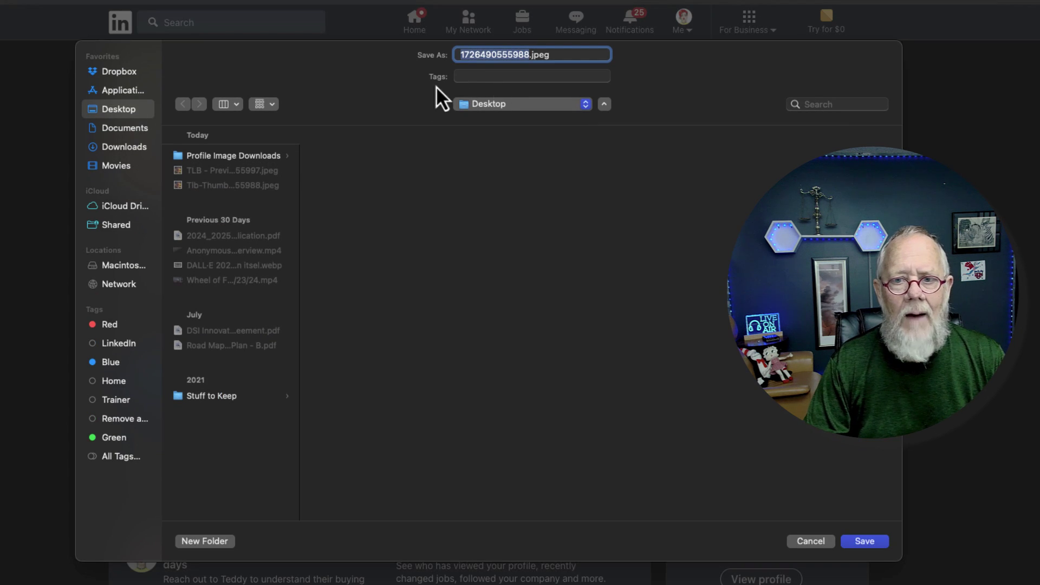
{"action": "left_click", "coordinate": [223, 191]}
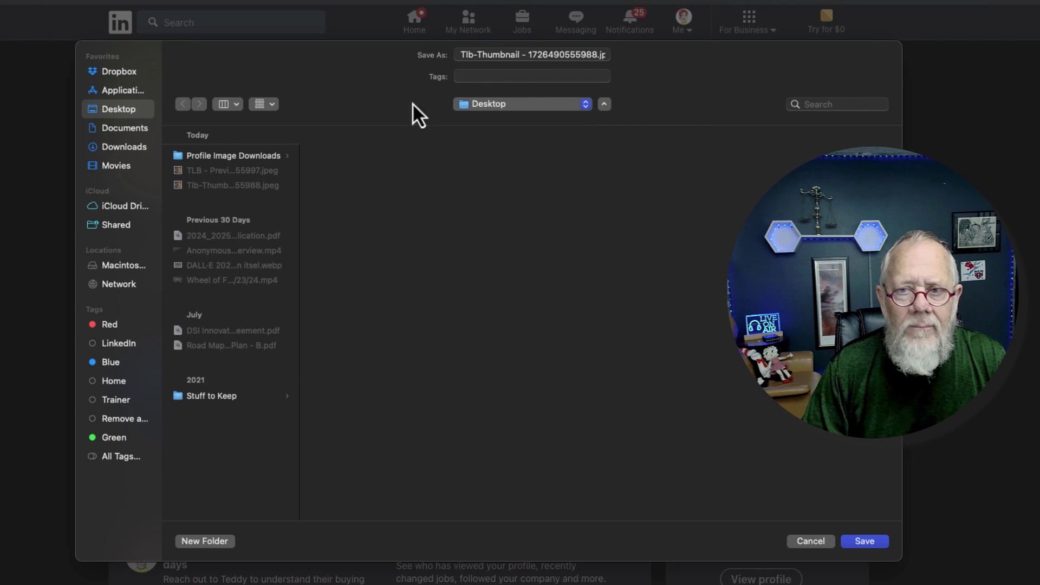
{"action": "left_click", "coordinate": [464, 54]}
{"action": "type", "text": "Olivia - Reva"}
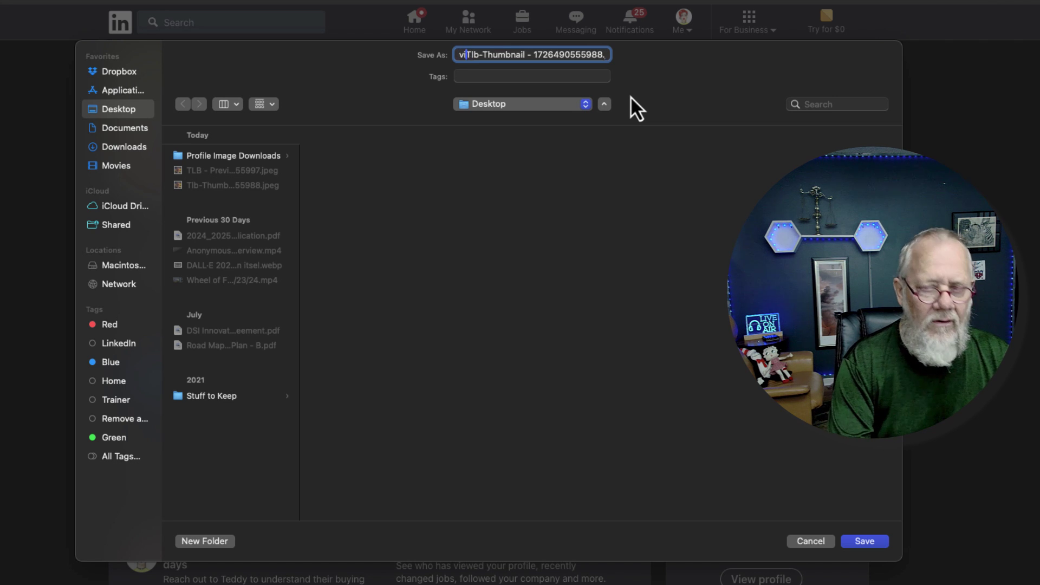
{"action": "type", "text": " - Reva -"}
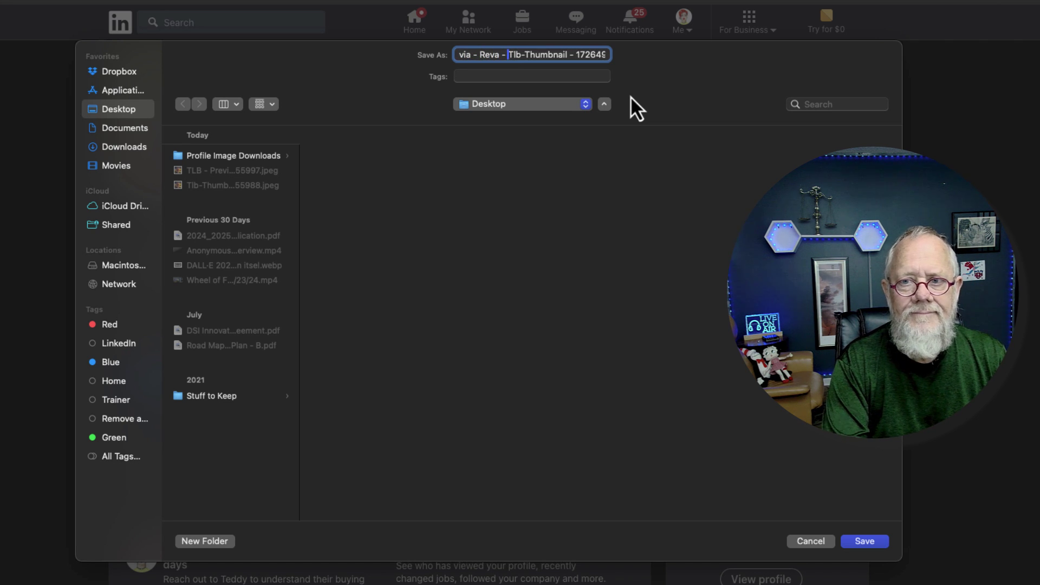
{"action": "left_click", "coordinate": [865, 541]}
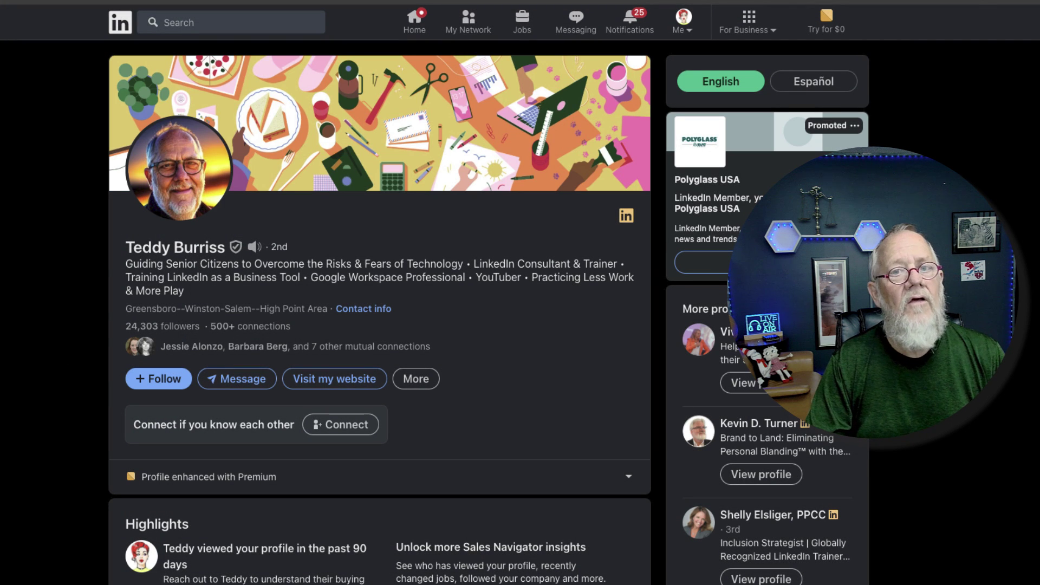
Save the enlarged photo under the TLB - Preview name with a 'via' viewer-name prefix, then close the viewer.
{"action": "left_click", "coordinate": [182, 189]}
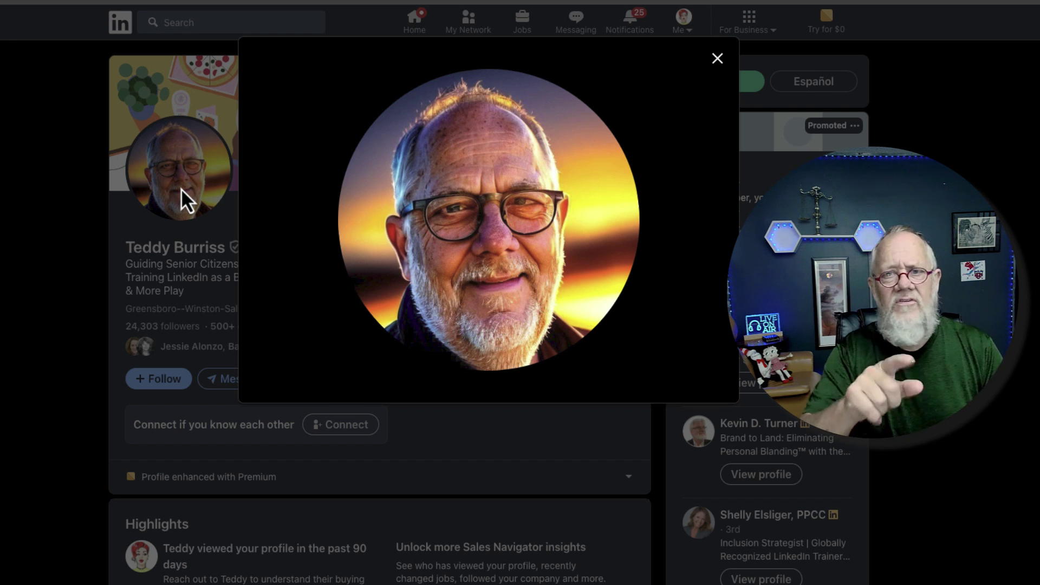
{"action": "right_click", "coordinate": [482, 197]}
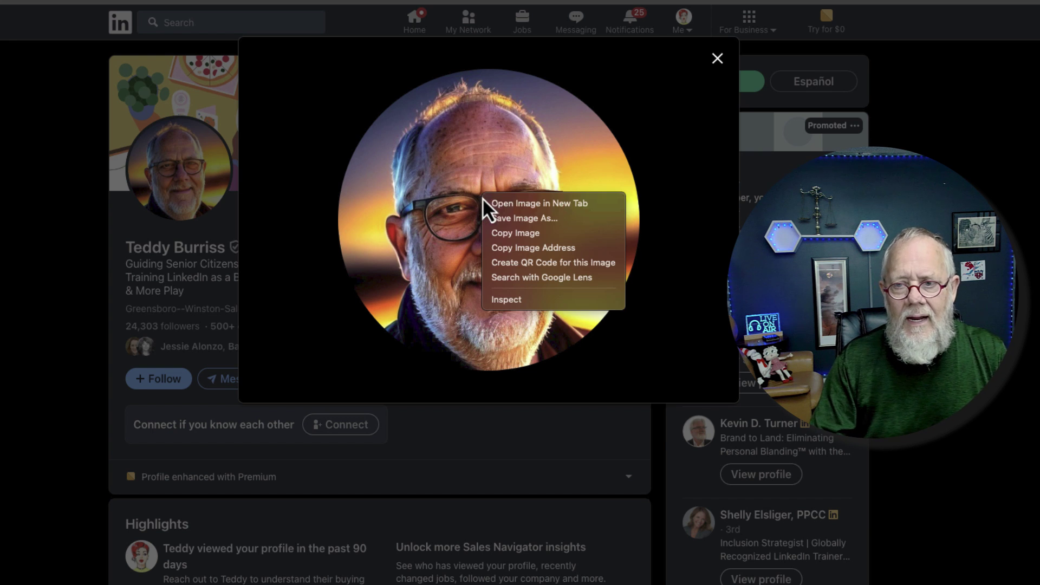
{"action": "left_click", "coordinate": [521, 222]}
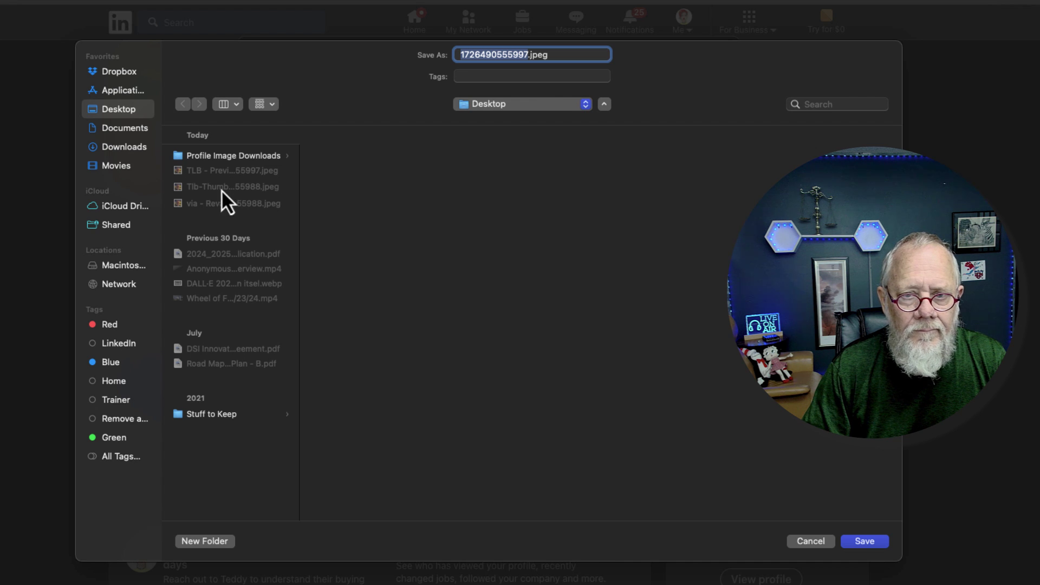
{"action": "left_click", "coordinate": [227, 170]}
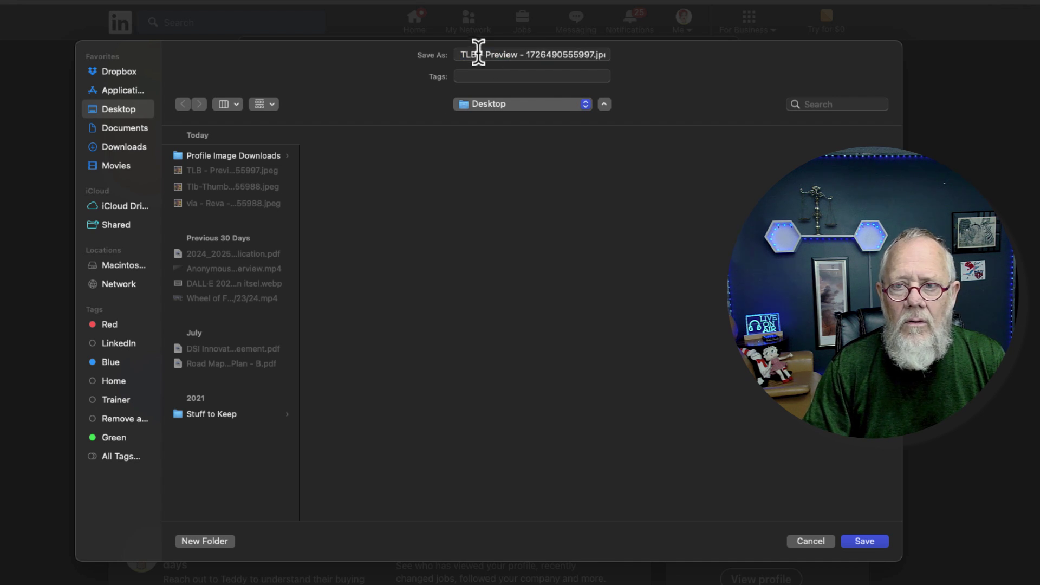
{"action": "left_click", "coordinate": [460, 54]}
{"action": "type", "text": "via R"}
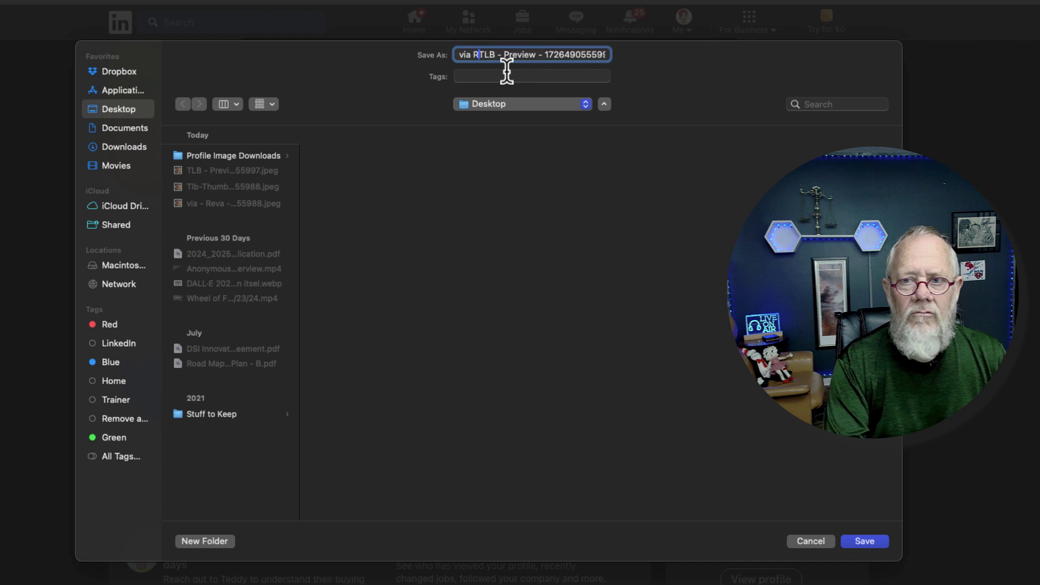
{"action": "type", "text": "eva -"}
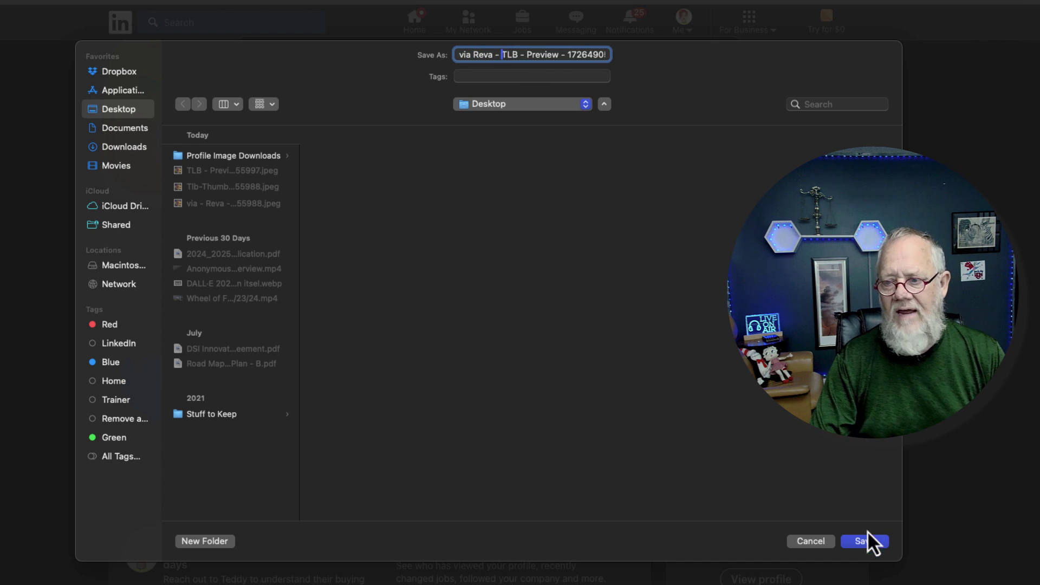
{"action": "left_click", "coordinate": [876, 542]}
{"action": "left_click", "coordinate": [34, 219]}
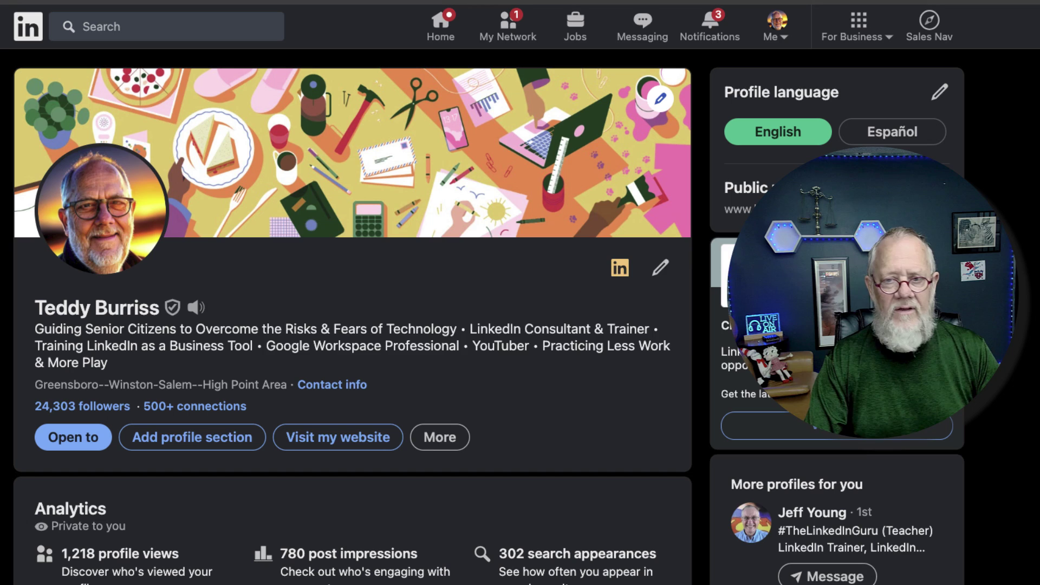
{"action": "key", "text": "super+Tab"}
{"action": "key", "text": "super+Tab"}
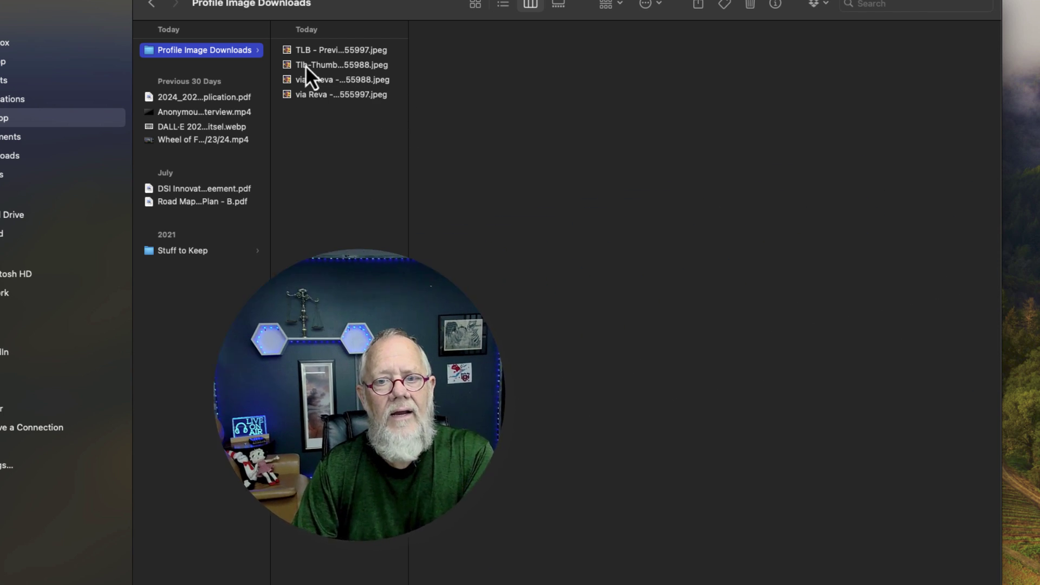
Compare details of the Tlb-Thumbnail JPEG (400×400, 40 KB) and TLB - Preview JPEG (512×512, 68 KB).
{"action": "left_click", "coordinate": [305, 65]}
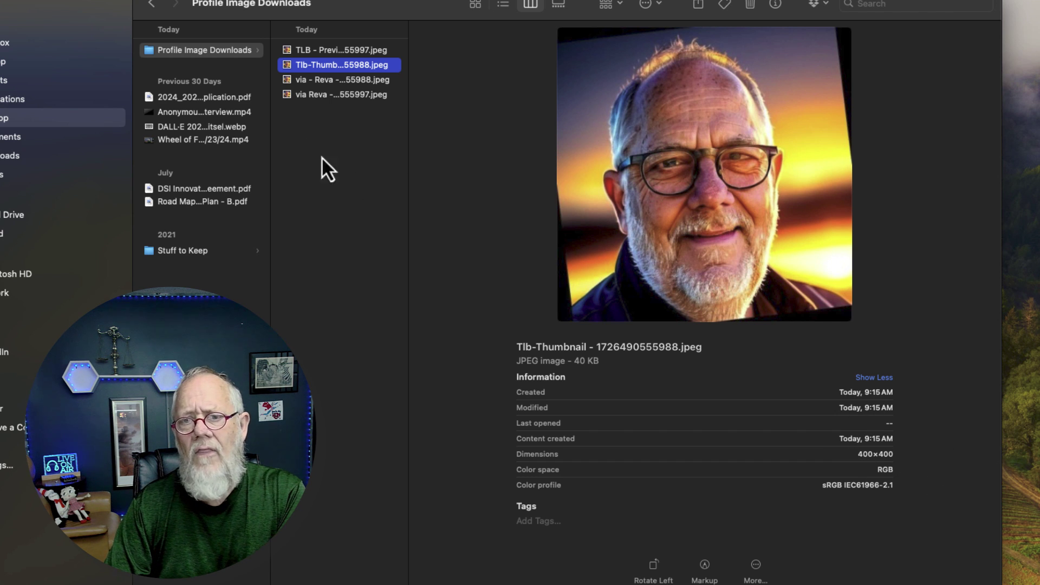
{"action": "left_click", "coordinate": [320, 53]}
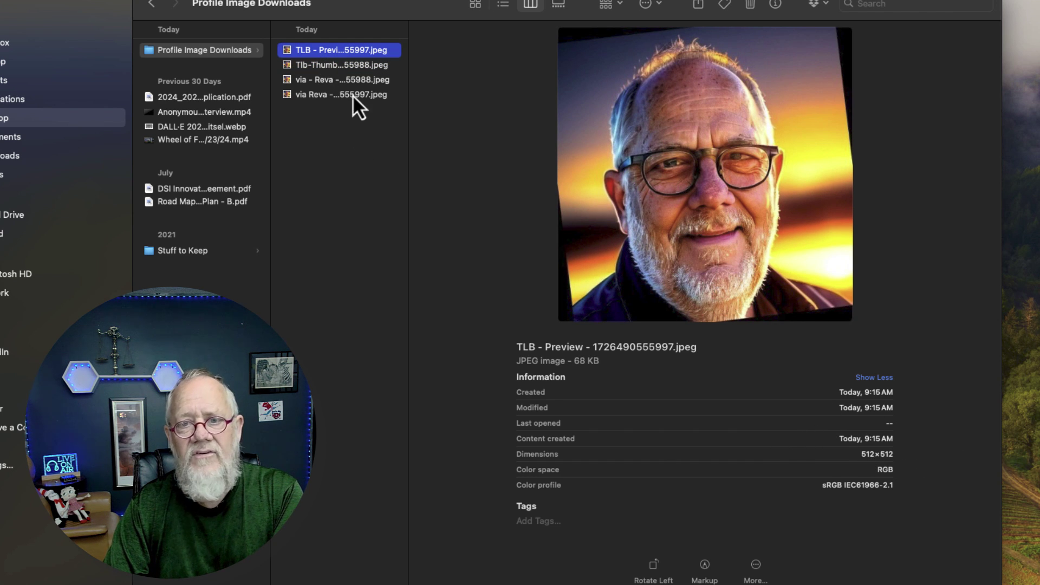
{"action": "left_click", "coordinate": [332, 69]}
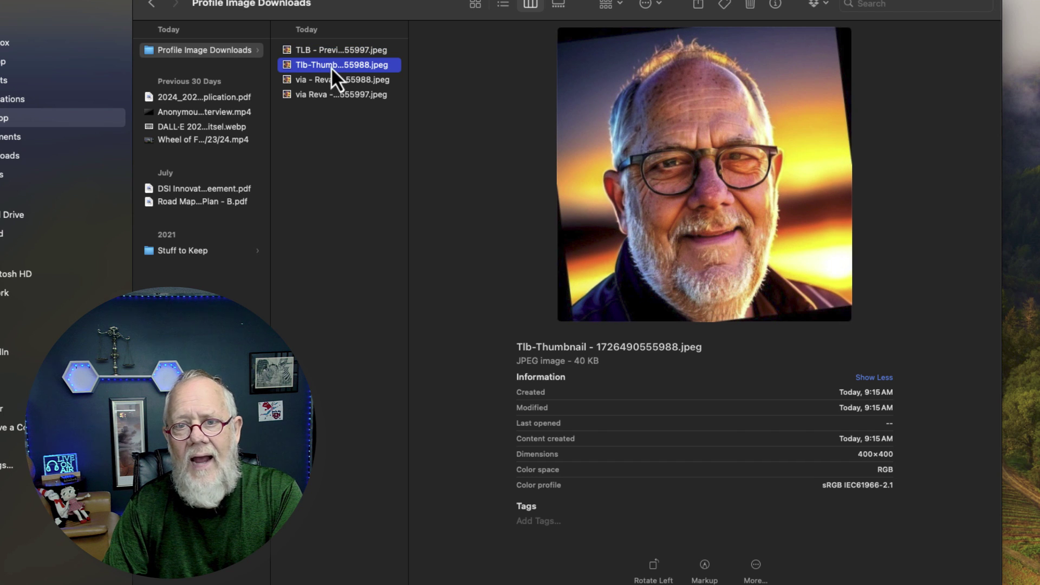
{"action": "left_click", "coordinate": [332, 54]}
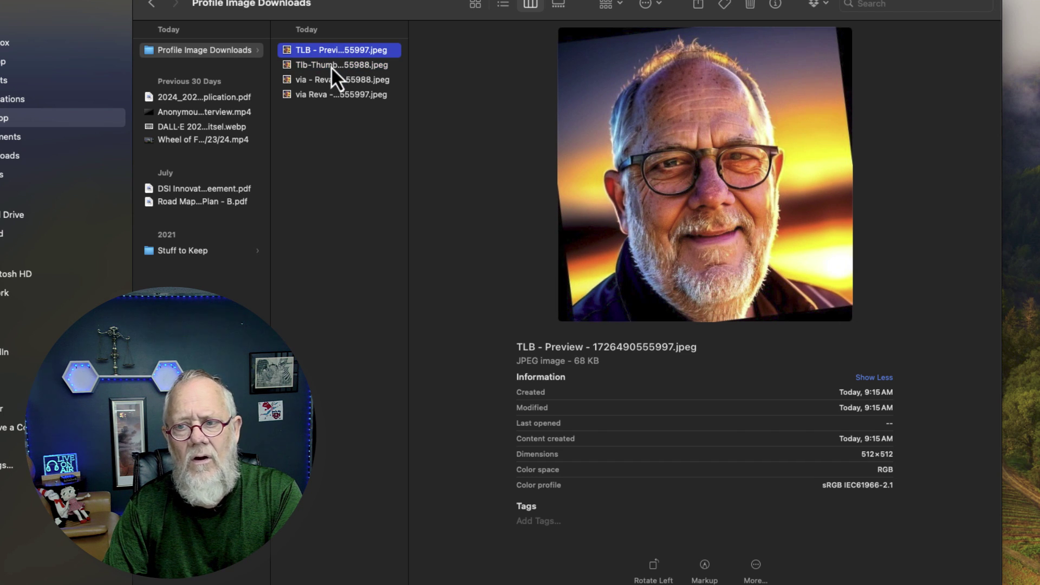
{"action": "left_click", "coordinate": [330, 66]}
{"action": "left_click", "coordinate": [332, 53]}
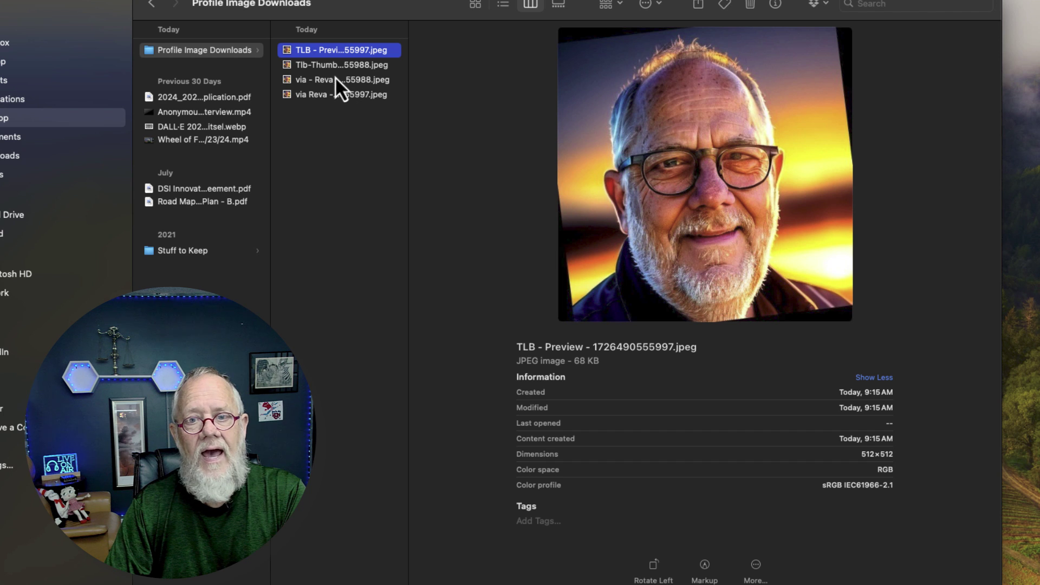
{"action": "left_click", "coordinate": [318, 70]}
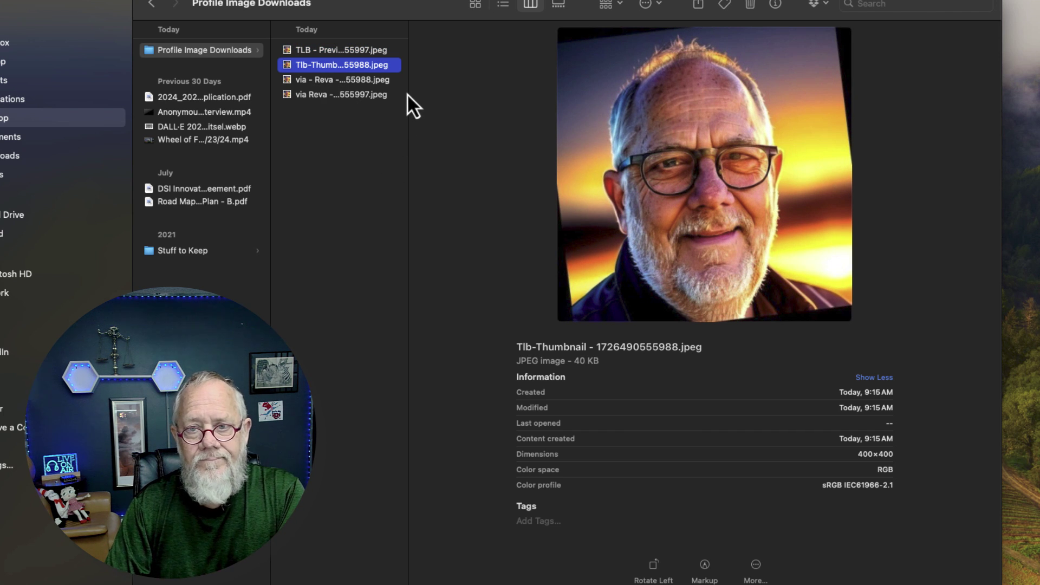
Widen the file column and compare the via-prefixed copies (200×200, 512×512) against TLB - Preview.
{"action": "left_click_drag", "start_coordinate": [408, 80], "coordinate": [492, 80]}
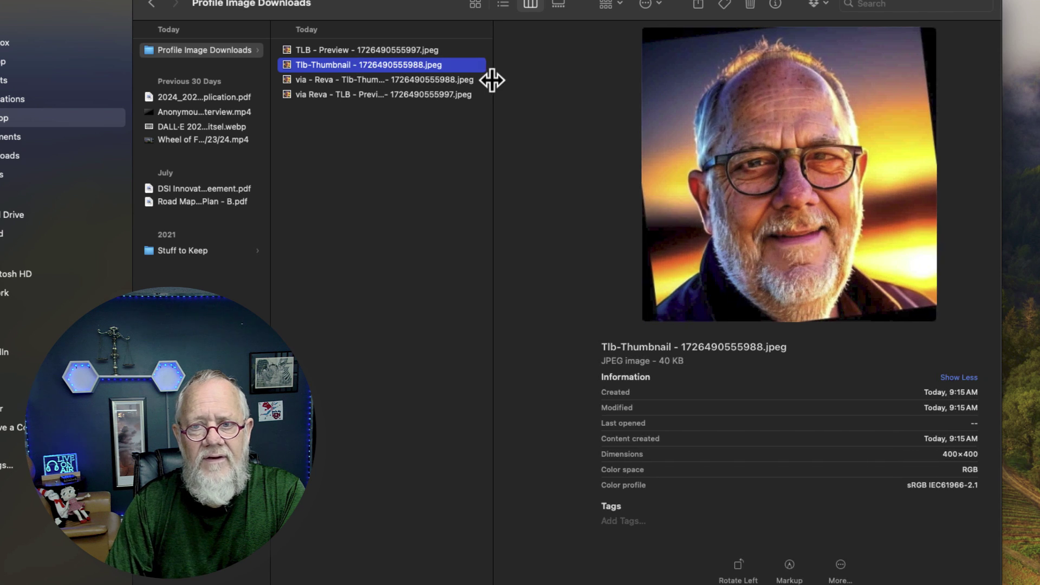
{"action": "left_click", "coordinate": [351, 79]}
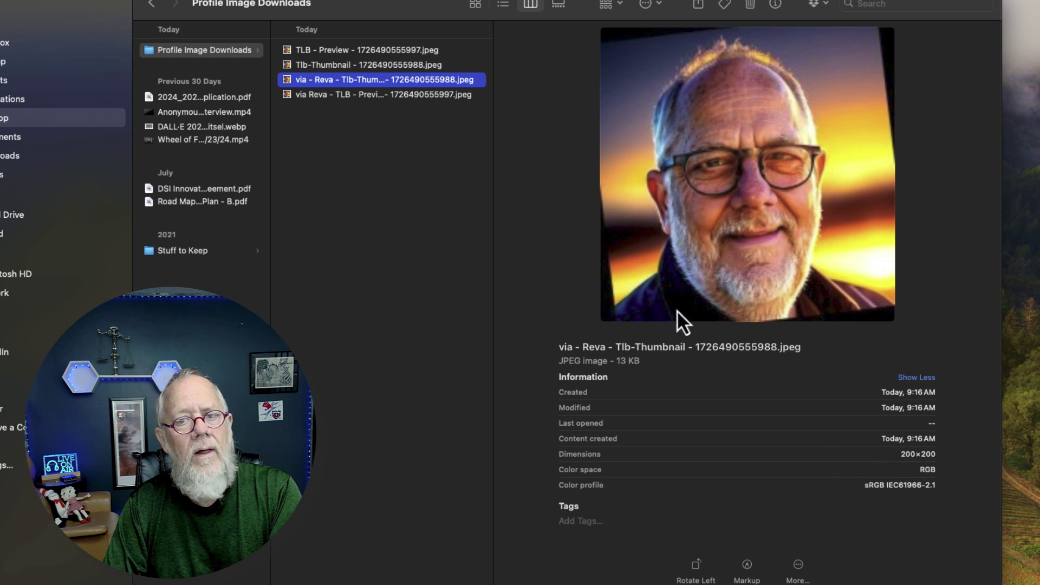
{"action": "left_click", "coordinate": [337, 95]}
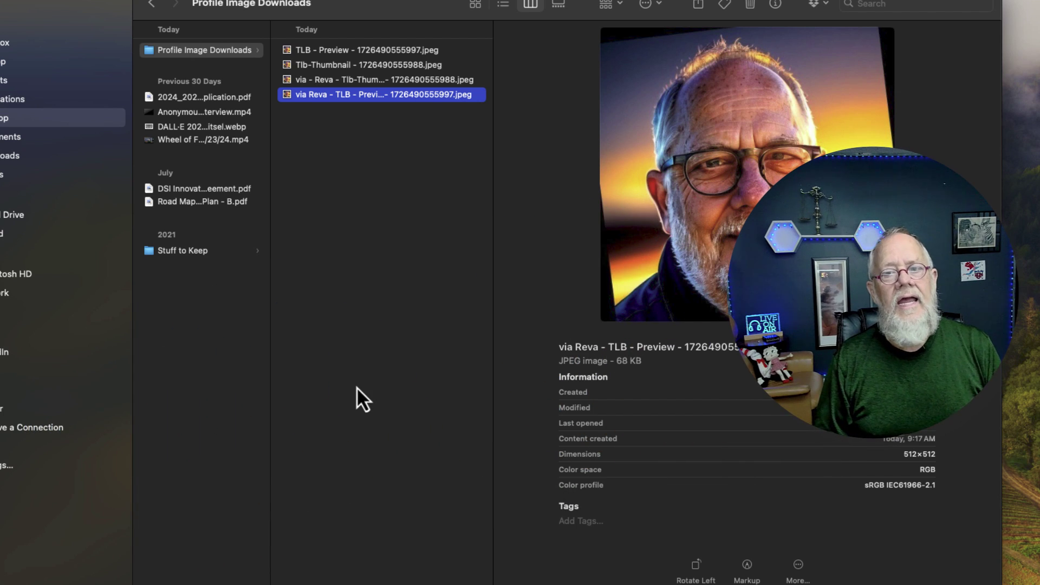
{"action": "left_click", "coordinate": [327, 49]}
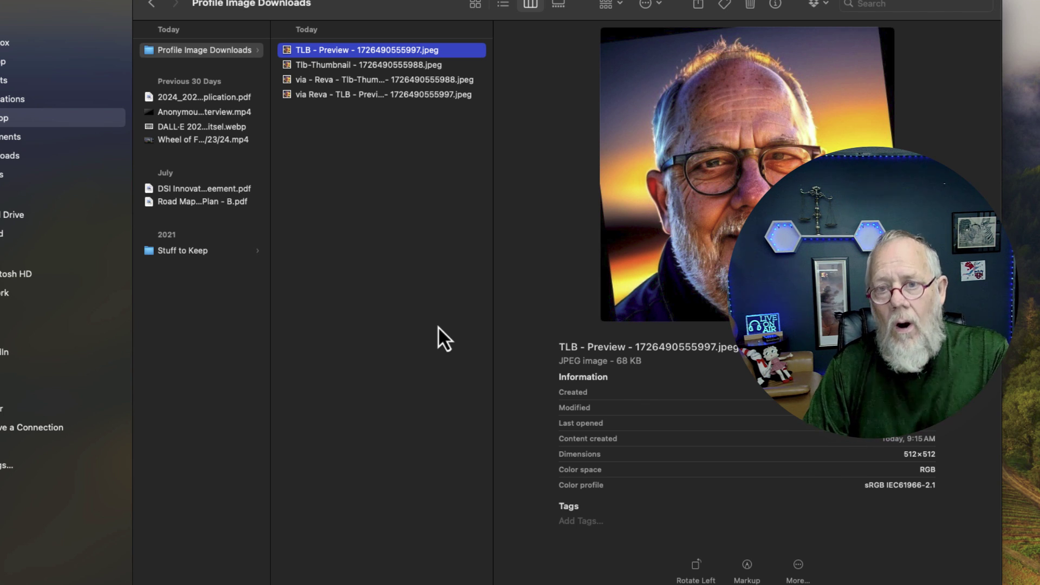
{"action": "left_click", "coordinate": [336, 98]}
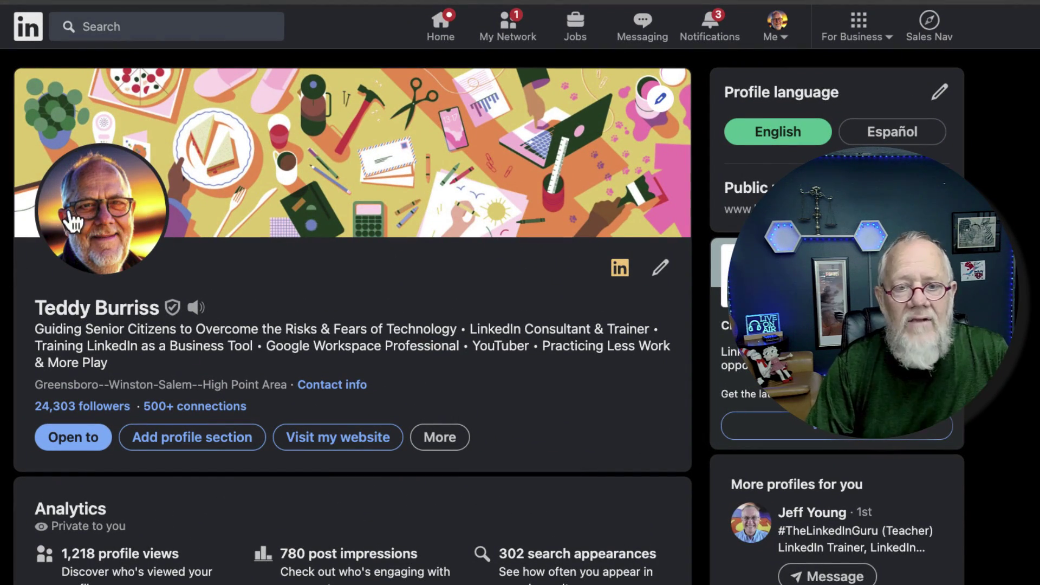
Open the full-size profile photo viewer.
{"action": "right_click", "coordinate": [90, 199]}
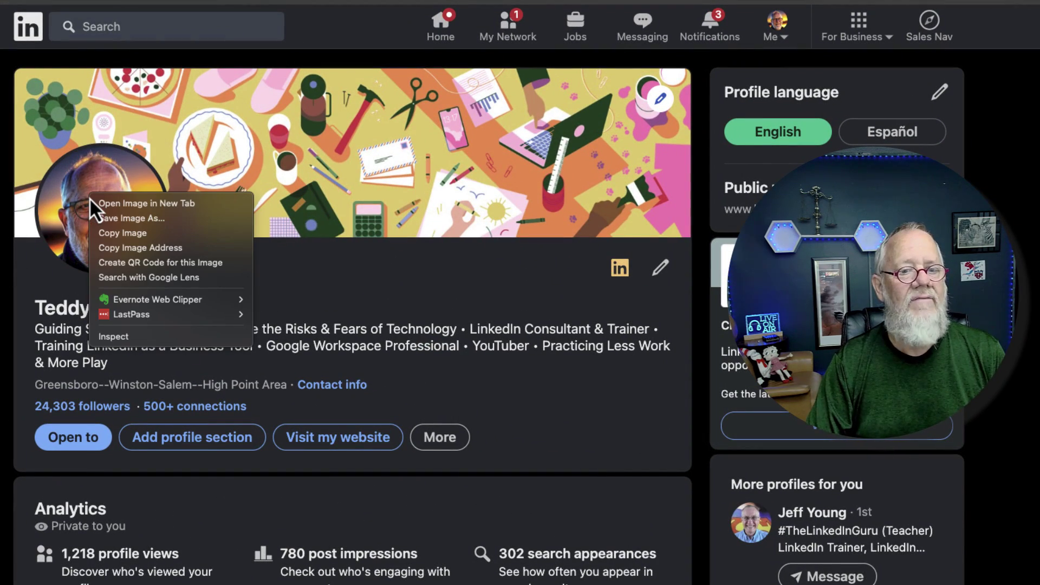
{"action": "key", "text": "Escape"}
{"action": "left_click", "coordinate": [78, 203]}
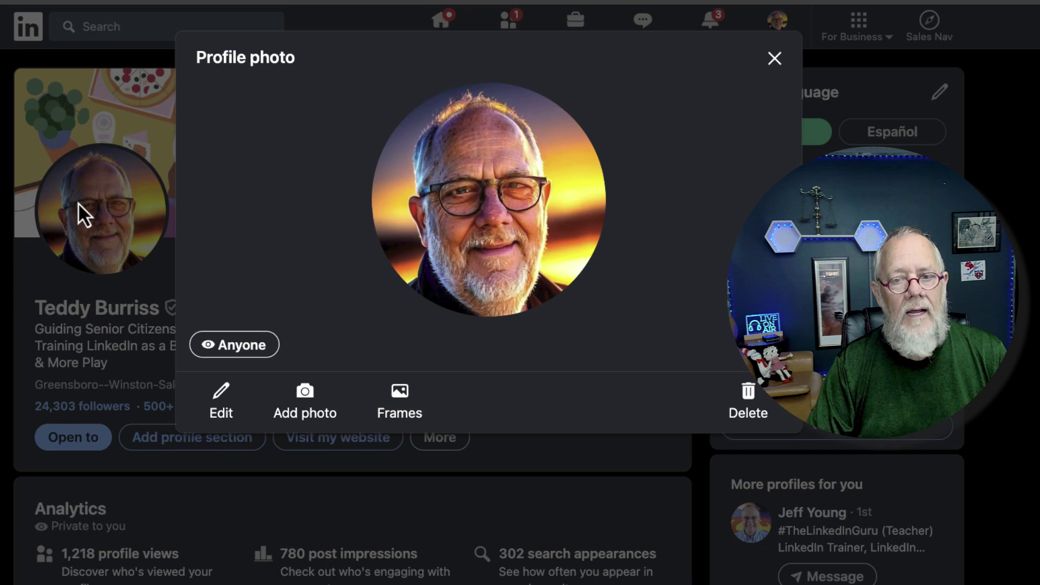
Save the enlarged photo as bigger?.jpeg in Profile Image Downloads and close the viewer.
{"action": "right_click", "coordinate": [440, 196]}
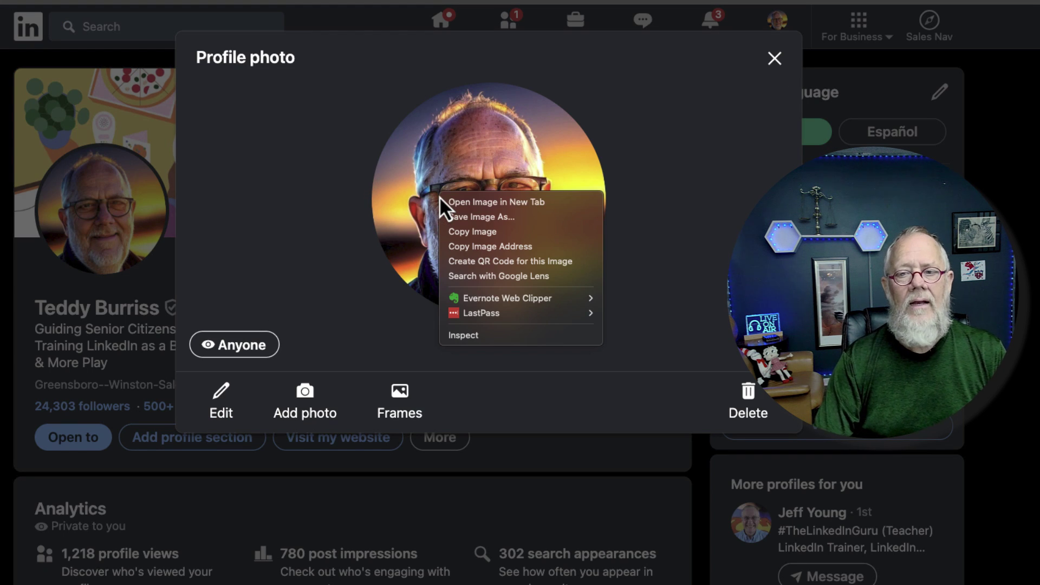
{"action": "left_click", "coordinate": [467, 217]}
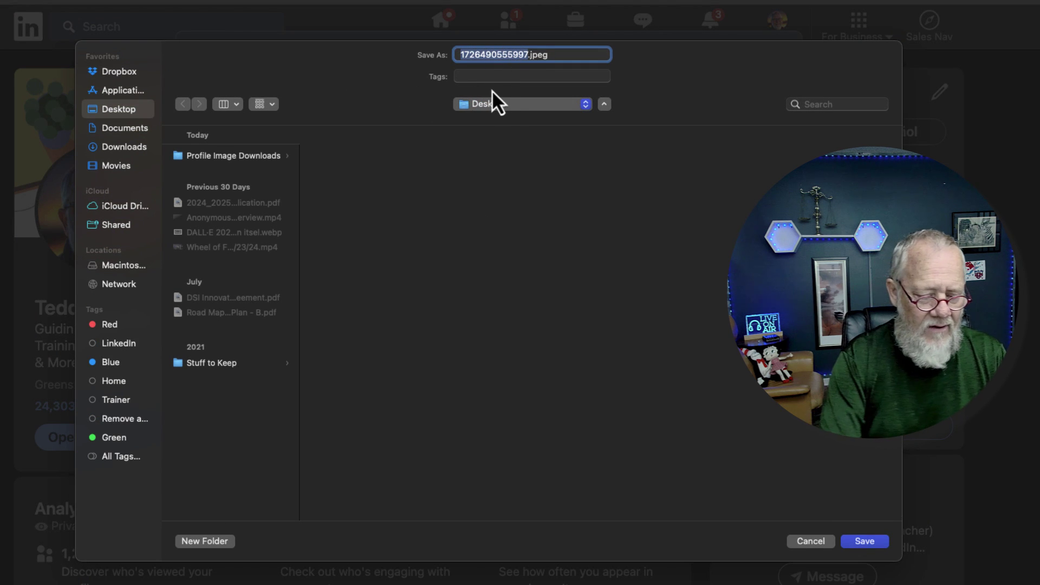
{"action": "type", "text": "big"}
{"action": "type", "text": "ger?"}
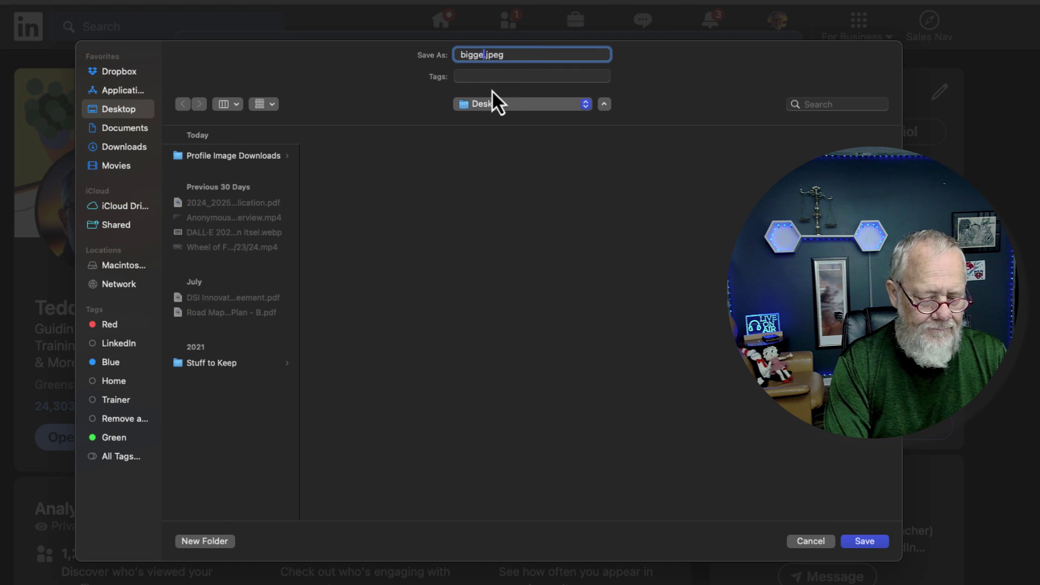
{"action": "left_click", "coordinate": [239, 156]}
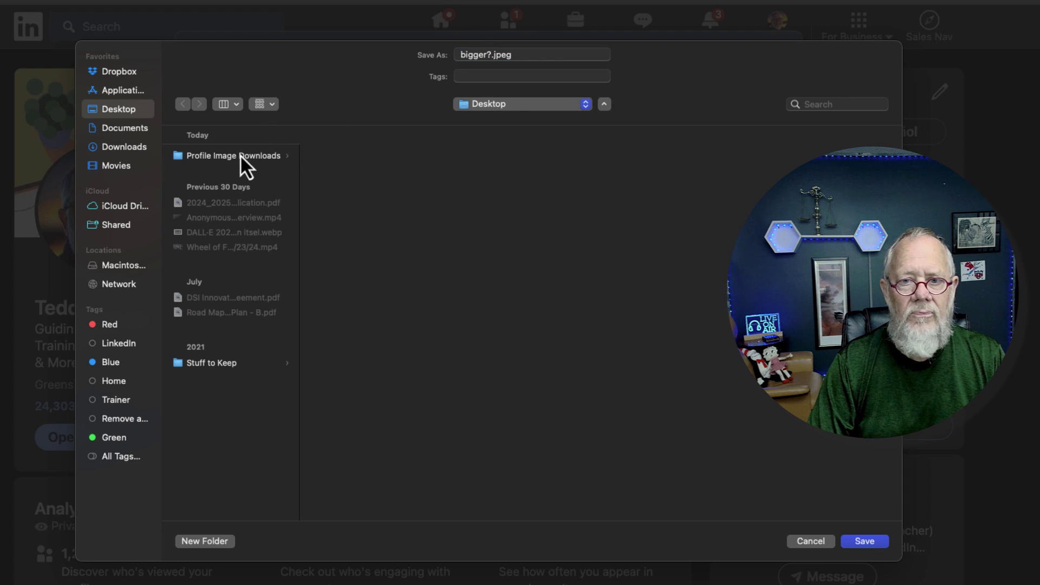
{"action": "left_click", "coordinate": [873, 542]}
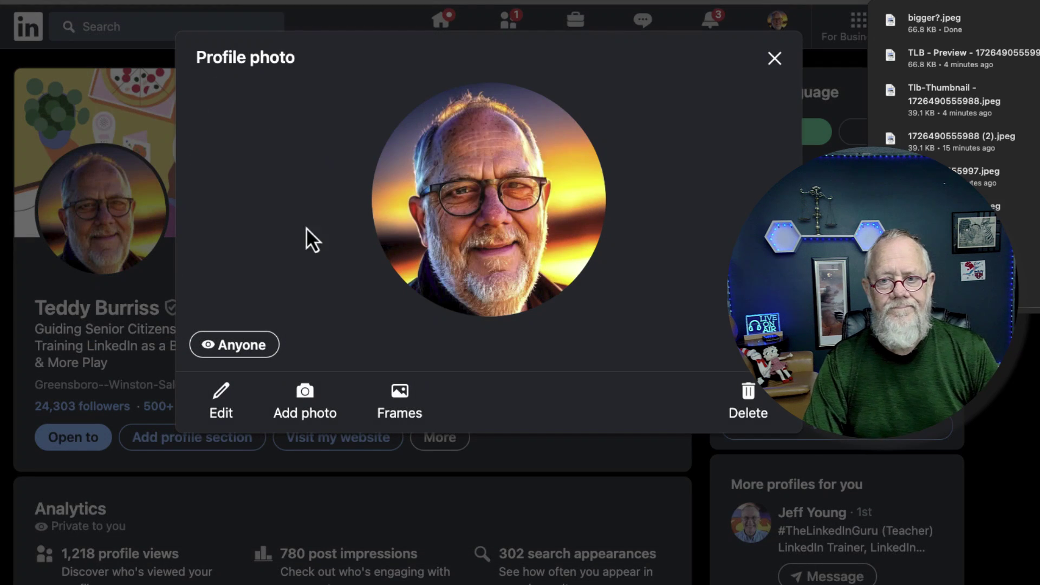
{"action": "key", "text": "Escape"}
{"action": "key", "text": "super+Tab"}
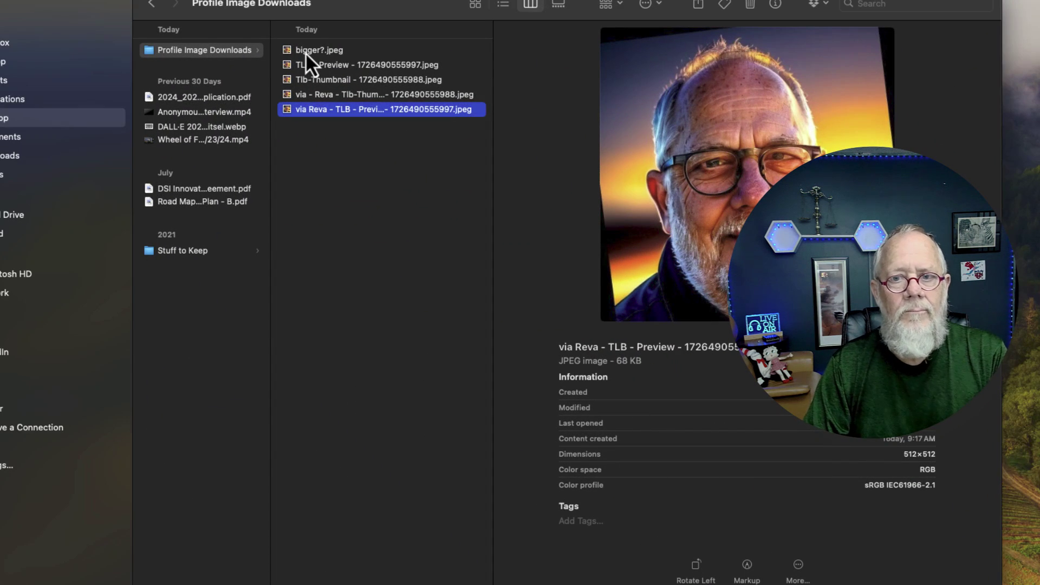
Check bigger?.jpeg's details: 512×512, 68 KB, matching the preview copy.
{"action": "left_click", "coordinate": [306, 52]}
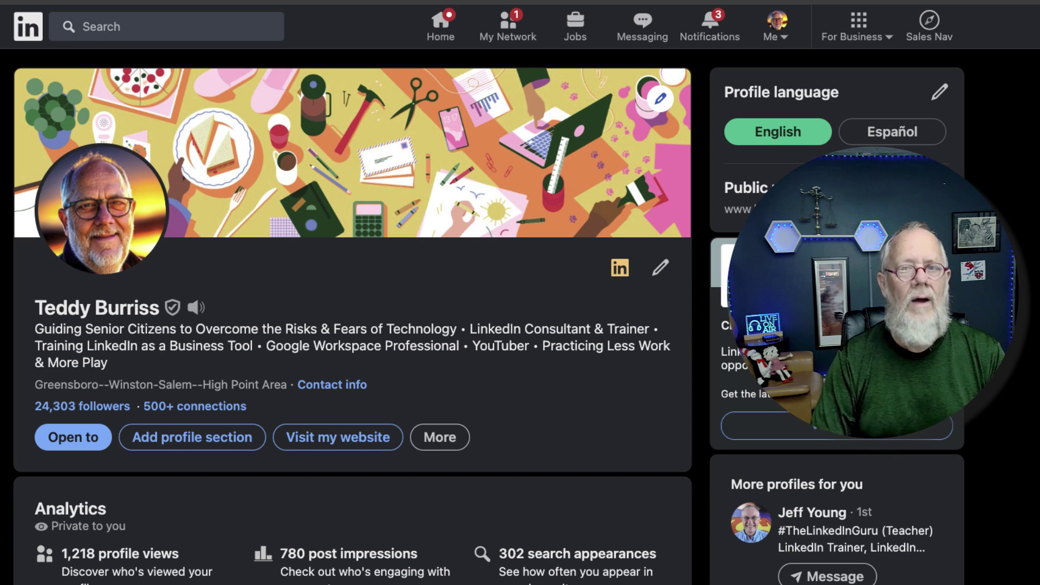
Open the enlarged profile photo viewer, dismissing the image context menu.
{"action": "left_click", "coordinate": [96, 228]}
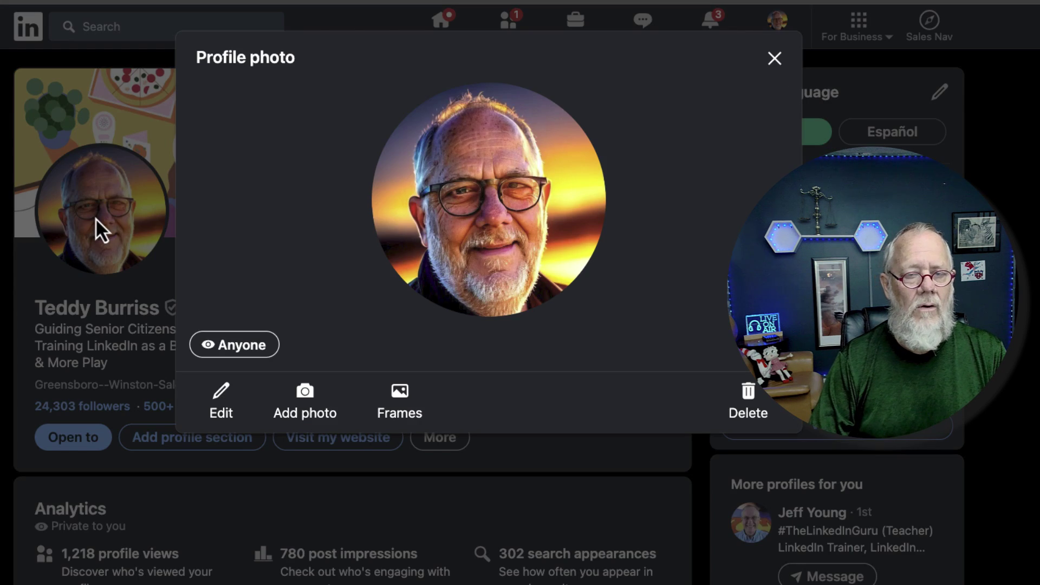
{"action": "right_click", "coordinate": [518, 213]}
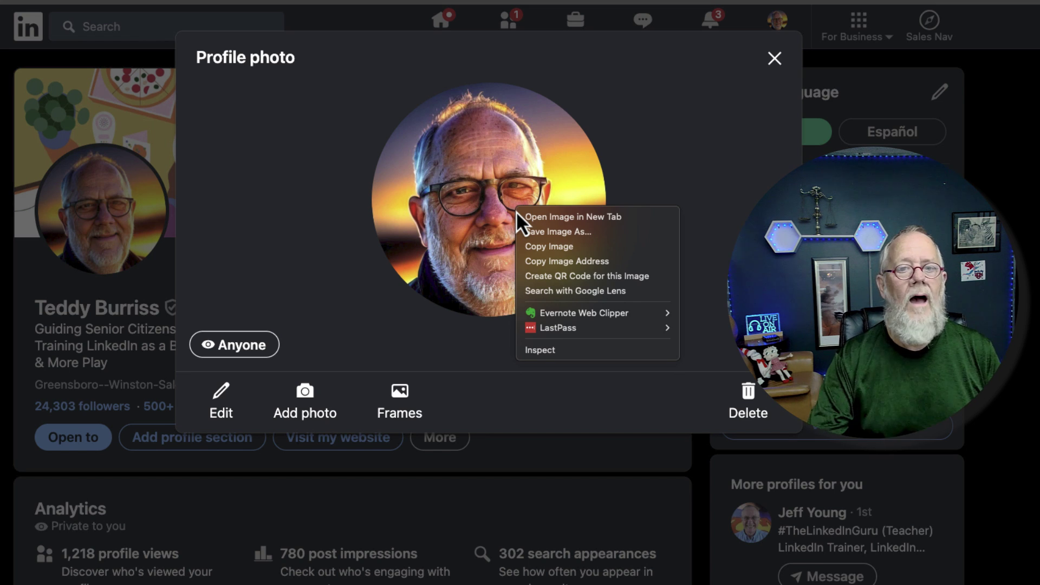
{"action": "key", "text": "Escape"}
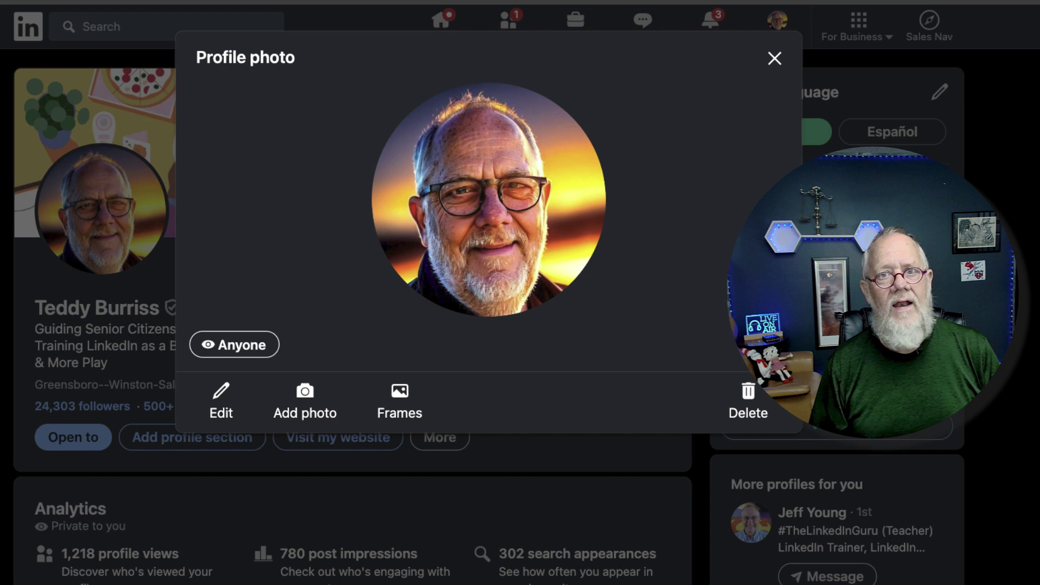